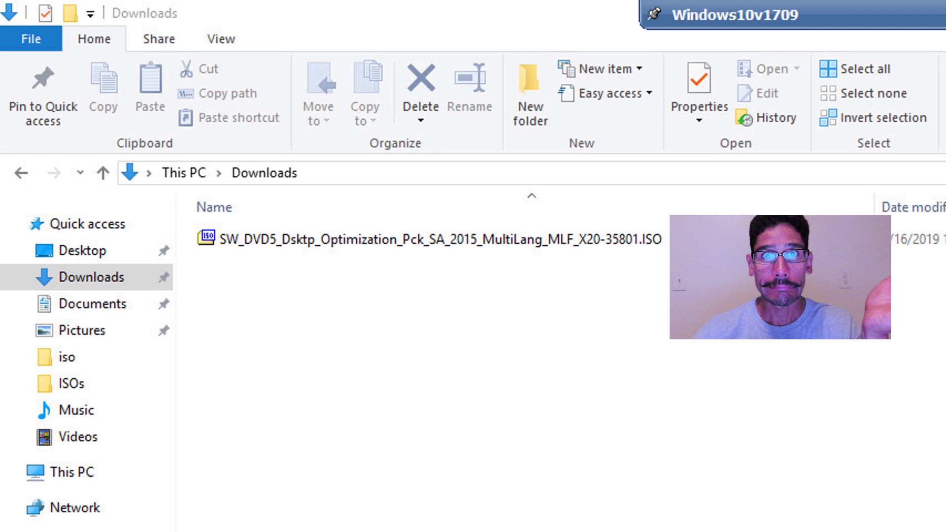
# Step: Extract SW_DVD5_Dsktp_Optimization_Pck_SA_2015_MultiLang_MLF_X20-35801.ISO with 7-Zip into a folder of the same name in Downloads
pyautogui.rightClick(546, 243)
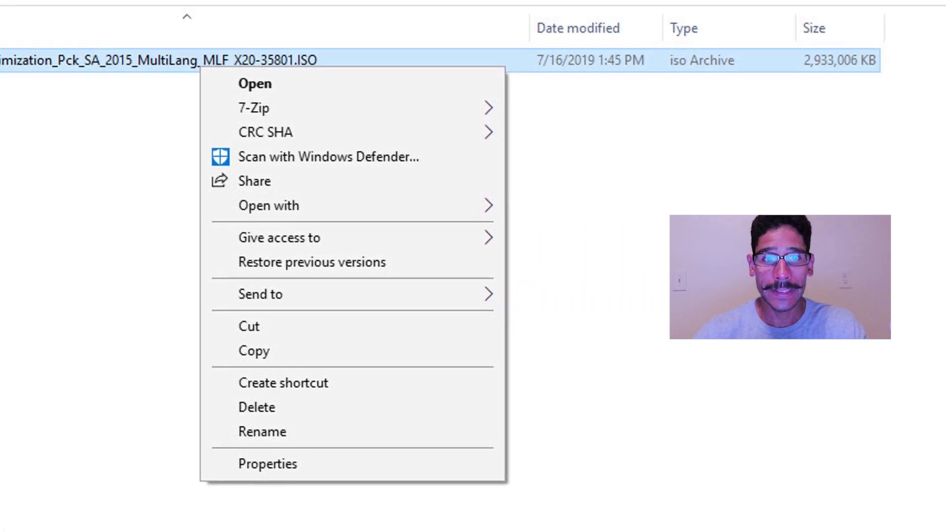
pyautogui.moveTo(429, 105)
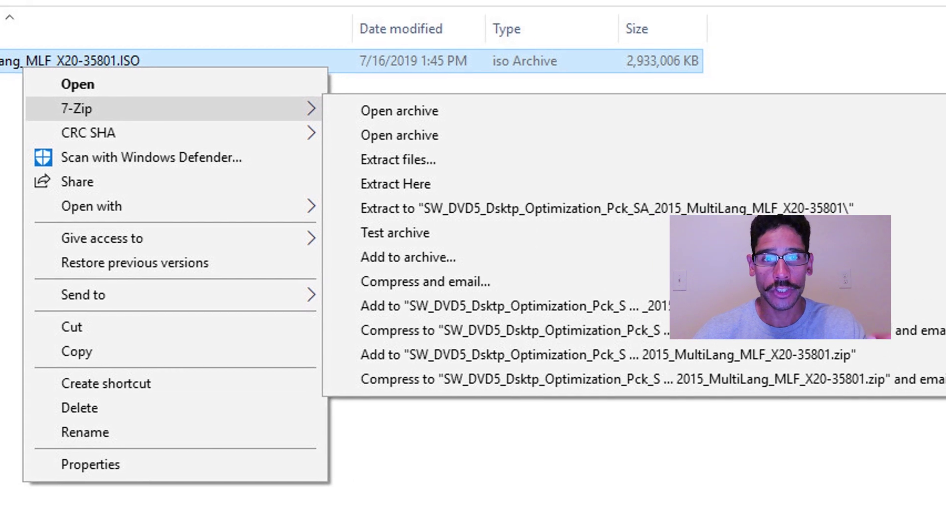
pyautogui.click(398, 159)
pyautogui.click(456, 414)
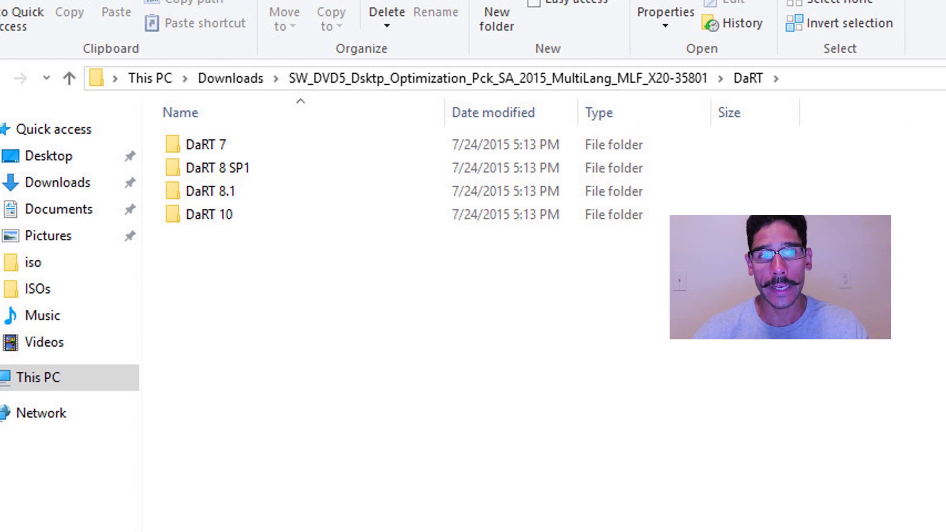
# Step: Go to the x64 folder of the DaRT 10 en-us installers and start the MSDaRT100.msi installation
pyautogui.doubleClick(209, 215)
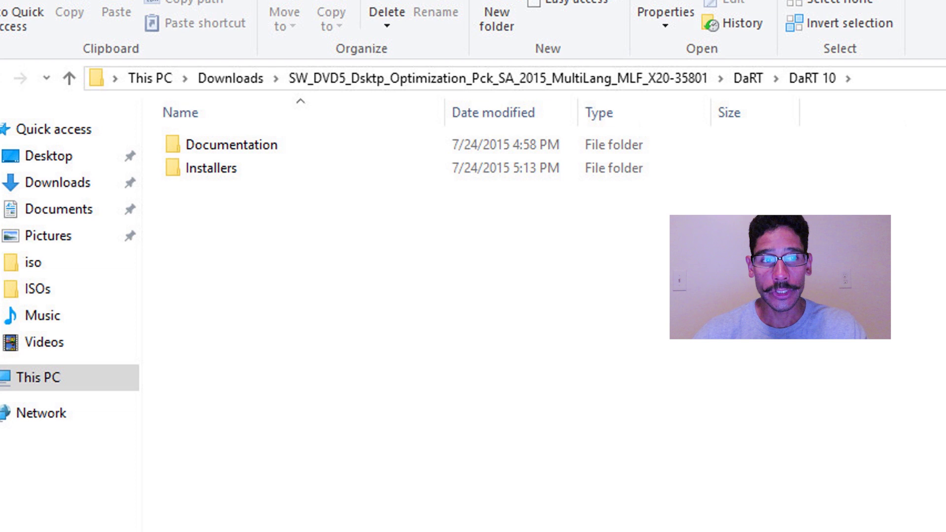
pyautogui.doubleClick(211, 168)
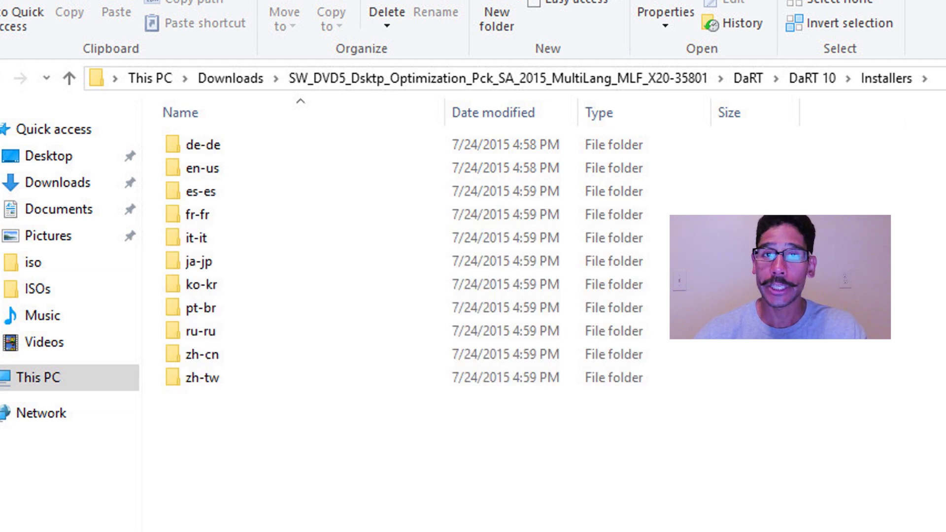
pyautogui.doubleClick(203, 168)
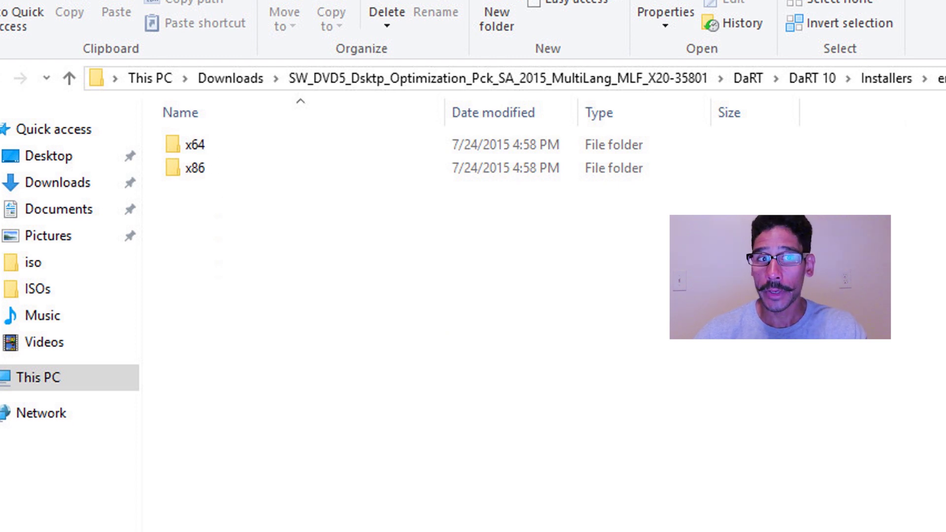
pyautogui.doubleClick(195, 145)
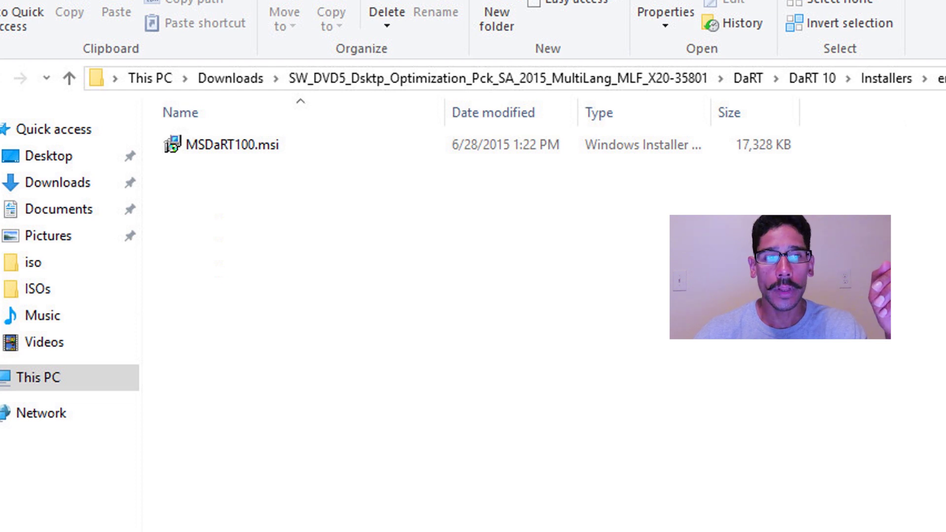
pyautogui.rightClick(250, 146)
pyautogui.click(306, 164)
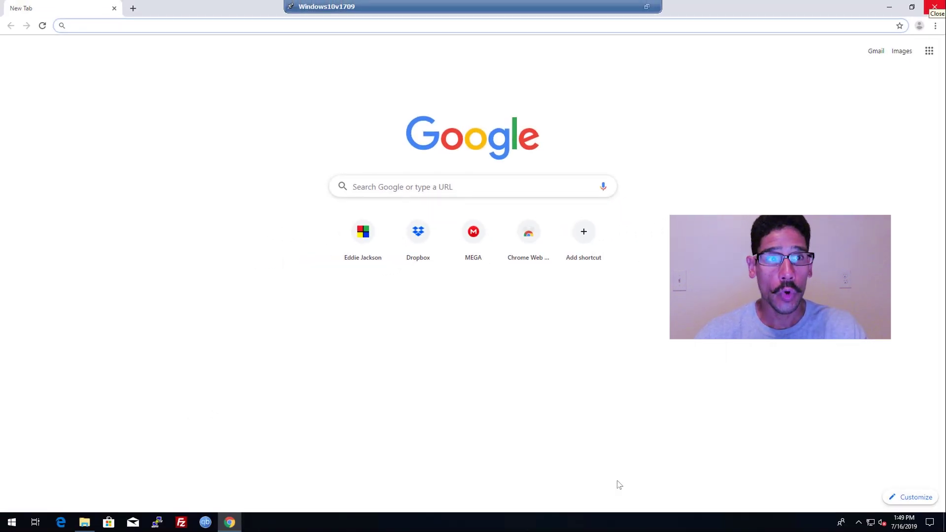
# Step: Search the web for "windows 10 adk" in Chrome and show the downloaded adksetup.exe in its folder
pyautogui.write('windows 10 adk')
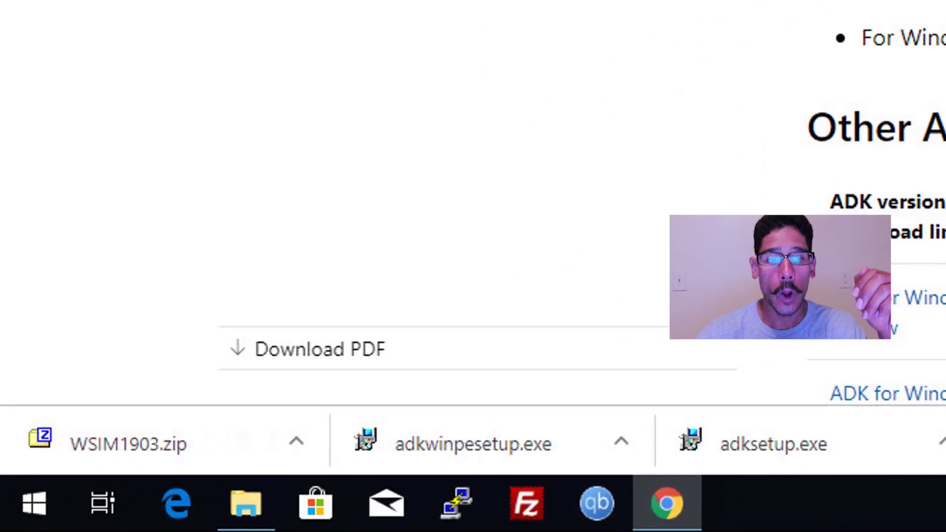
pyautogui.click(941, 441)
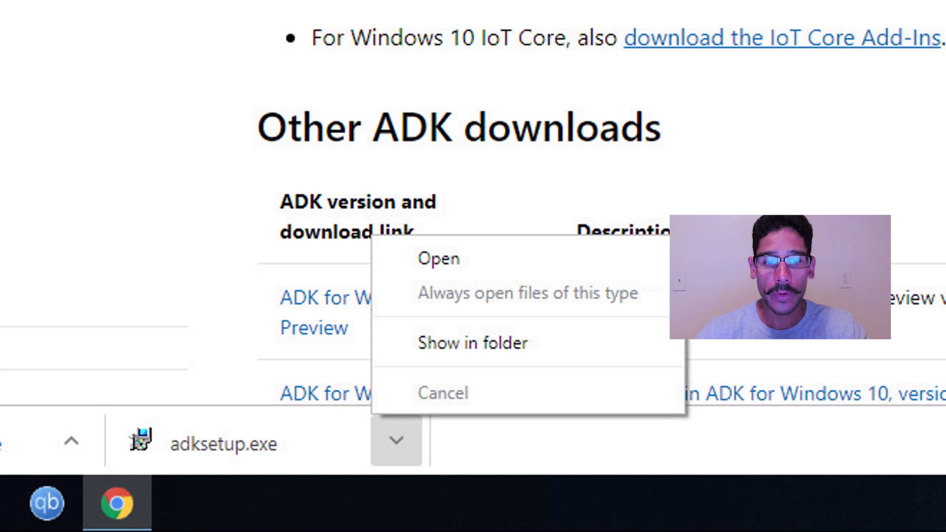
pyautogui.click(472, 343)
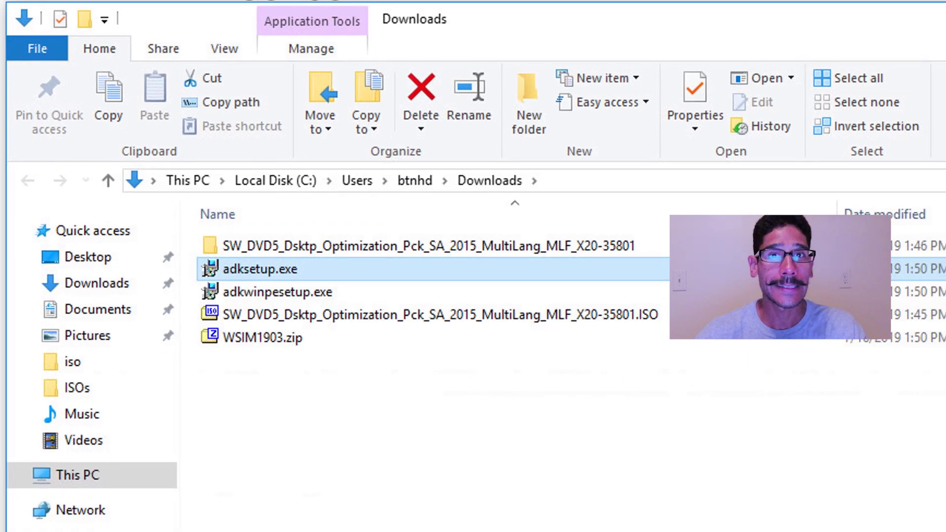
# Step: Run adksetup.exe as administrator and install the Windows 10 ADK with the default path and features, sending no usage data and accepting the license
pyautogui.rightClick(309, 271)
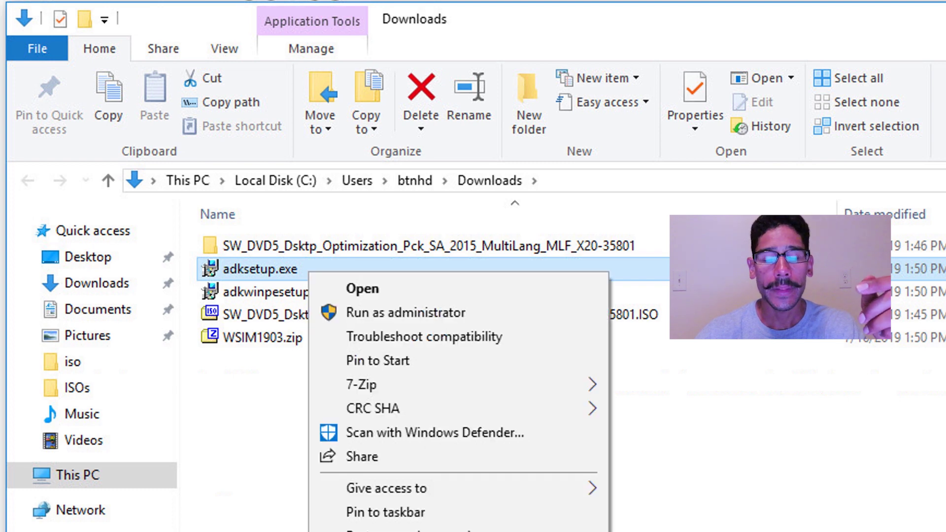
pyautogui.click(406, 313)
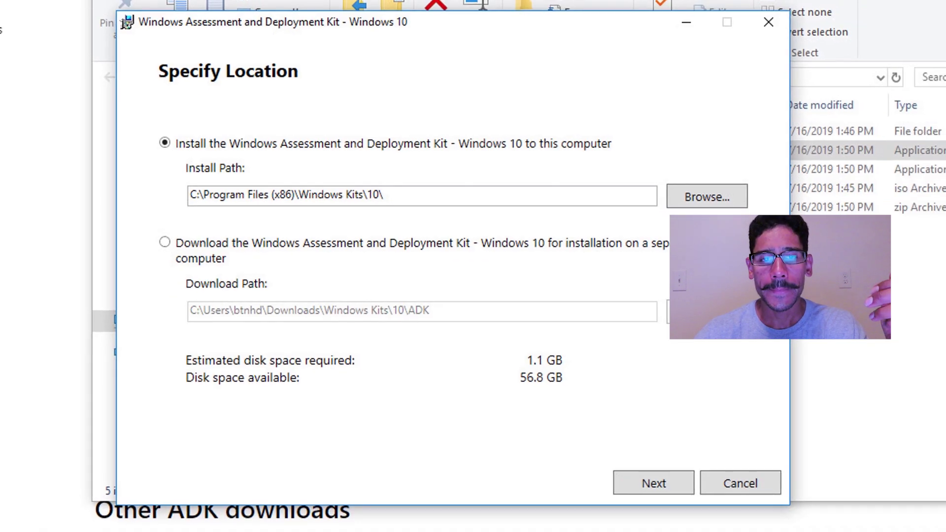
pyautogui.press('Return')
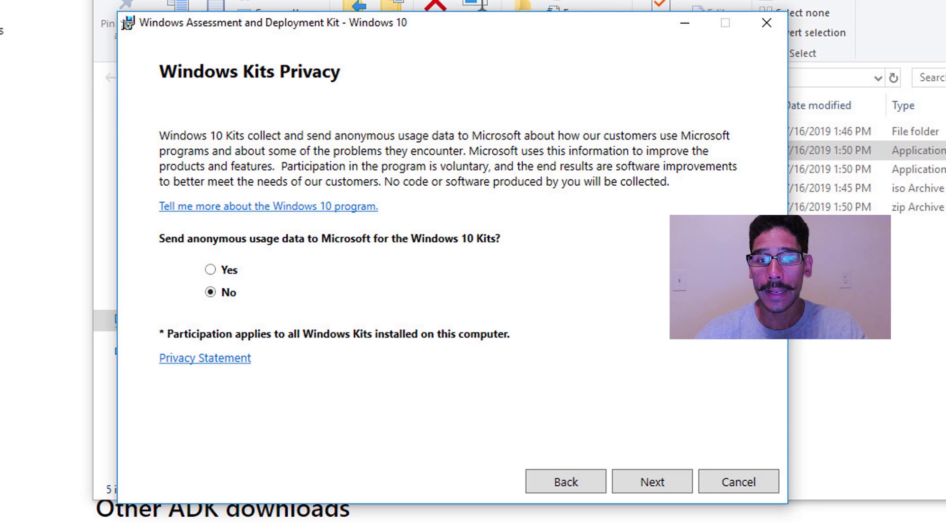
pyautogui.press('Return')
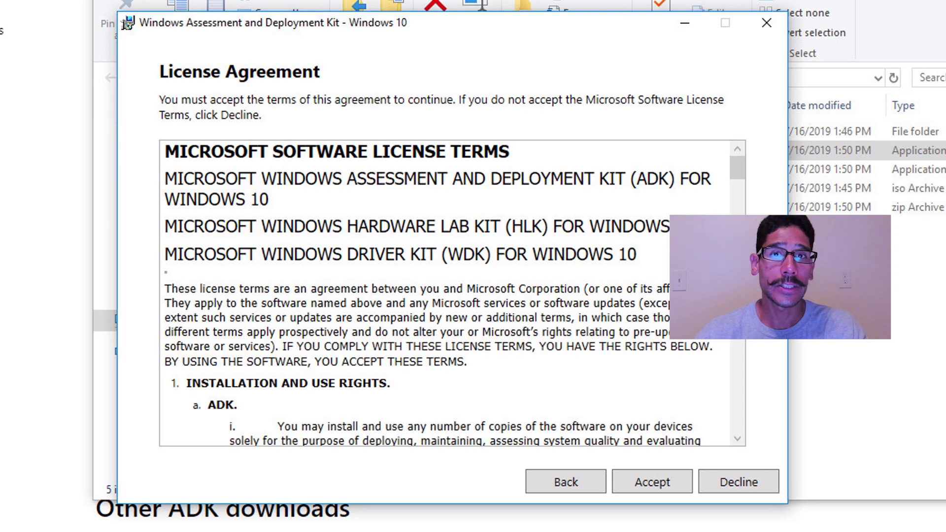
pyautogui.hotkey('alt', 'a')
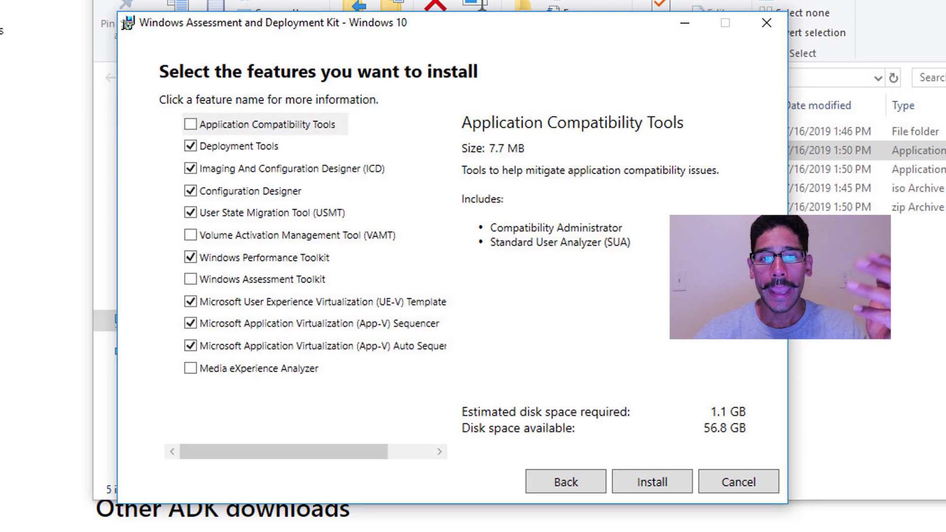
pyautogui.press('Return')
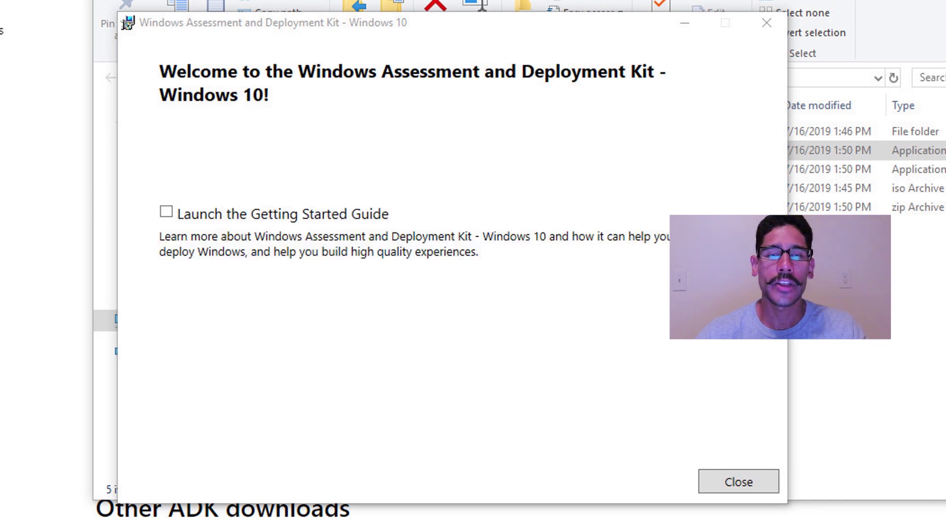
# Step: Run adkwinpesetup.exe and install the Windows Preinstallation Environment add-on, sending no usage data and accepting the license
pyautogui.rightClick(346, 170)
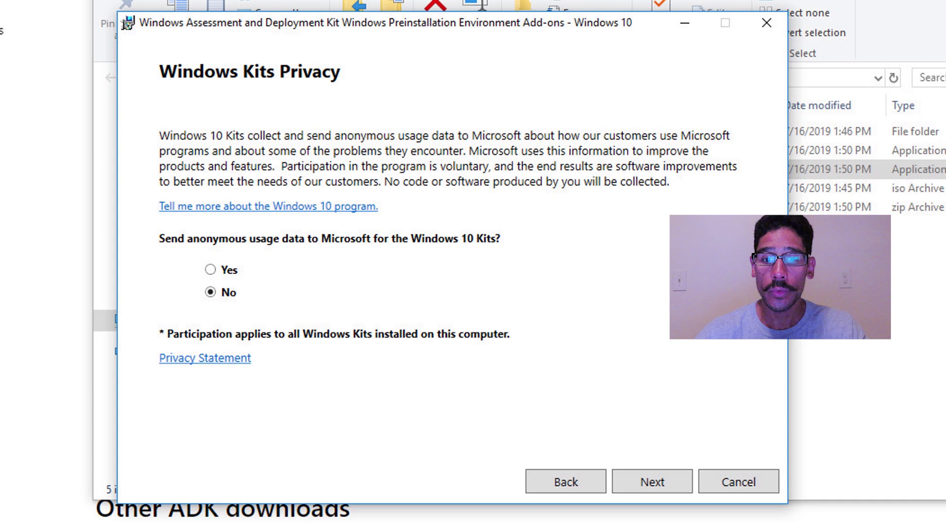
pyautogui.press('Return')
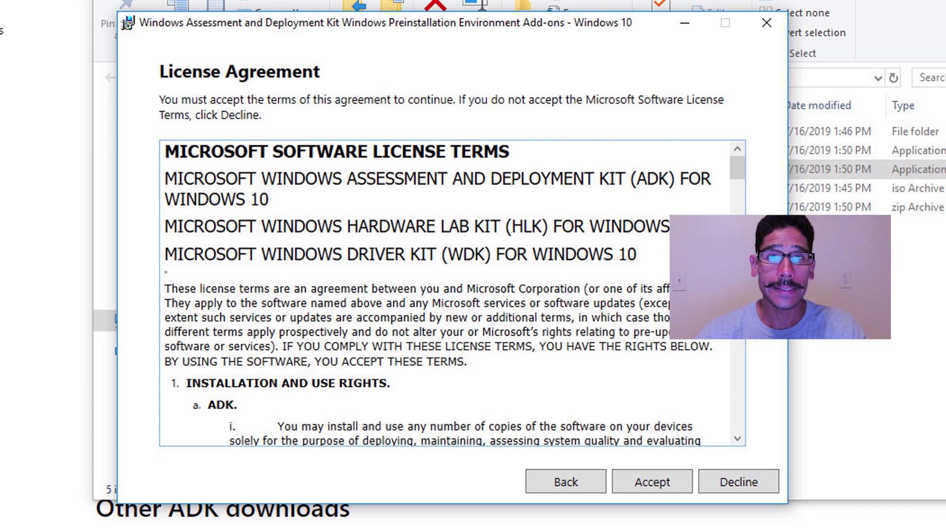
pyautogui.press('Return')
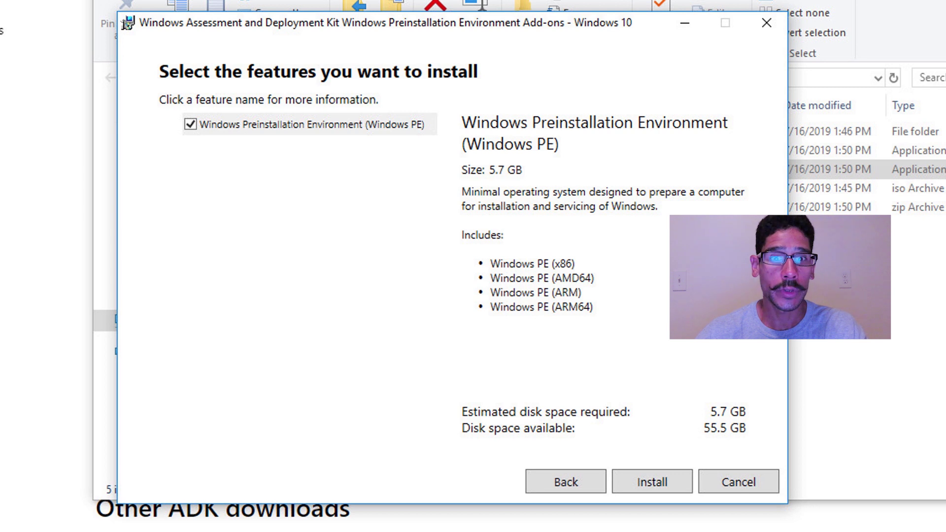
pyautogui.press('Return')
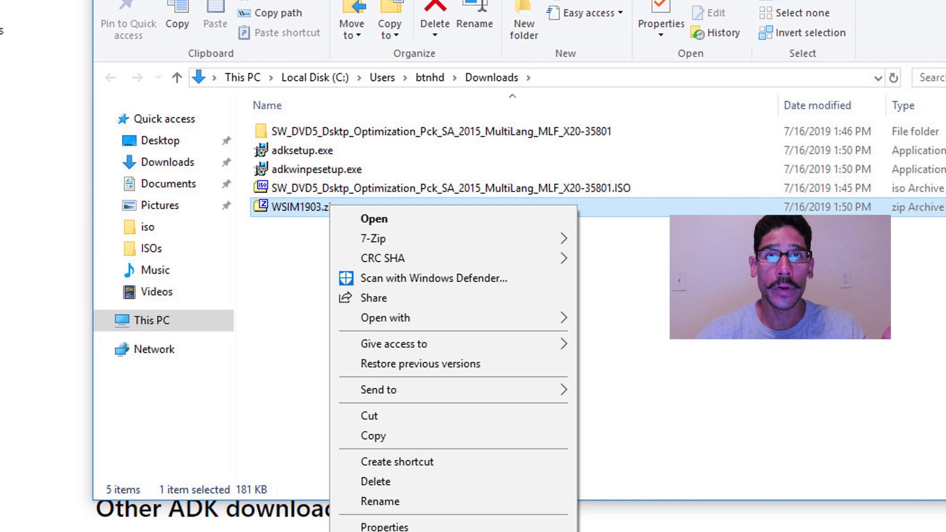
# Step: Extract WSIM1903.zip with 7-Zip into a WSIM1903 folder in Downloads
pyautogui.moveTo(373, 238)
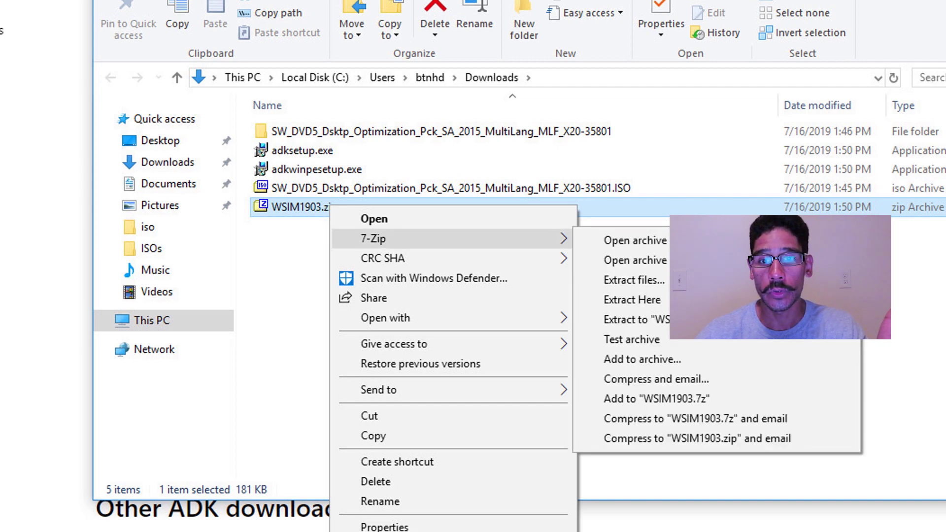
pyautogui.click(634, 281)
pyautogui.press('Return')
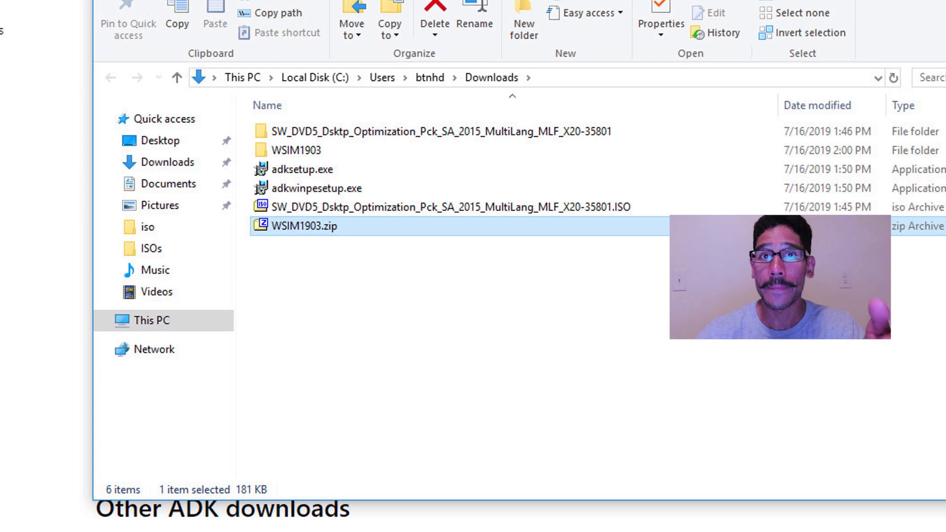
# Step: Run UpdateWSIM.bat from the extracted WSIM1903 folder as administrator
pyautogui.doubleClick(296, 150)
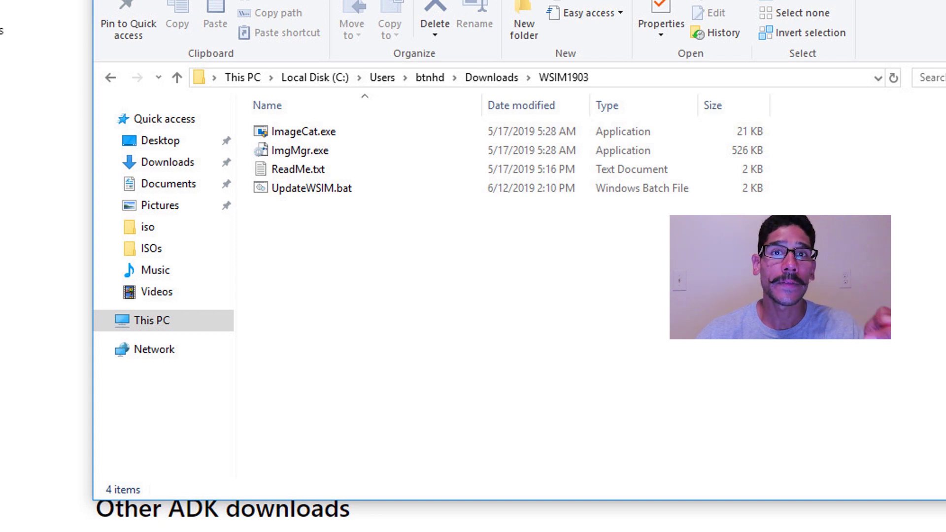
pyautogui.rightClick(326, 191)
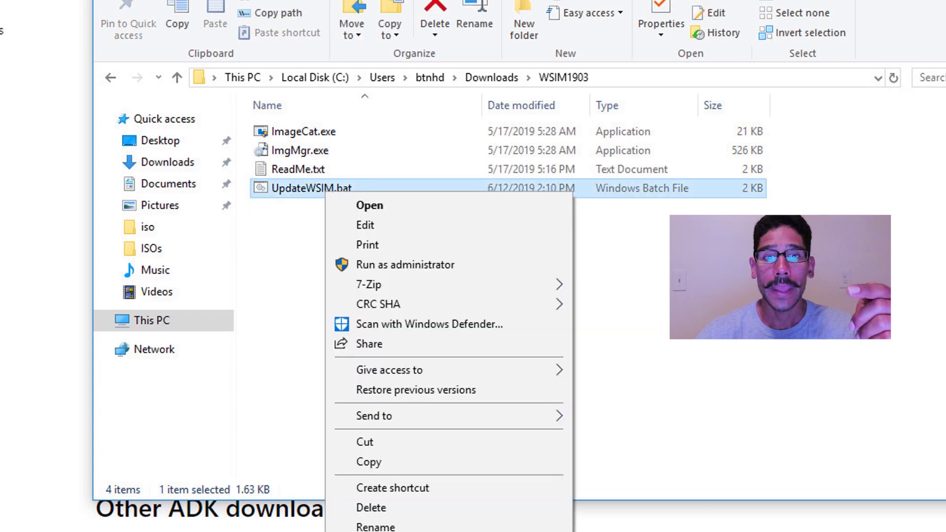
pyautogui.click(405, 264)
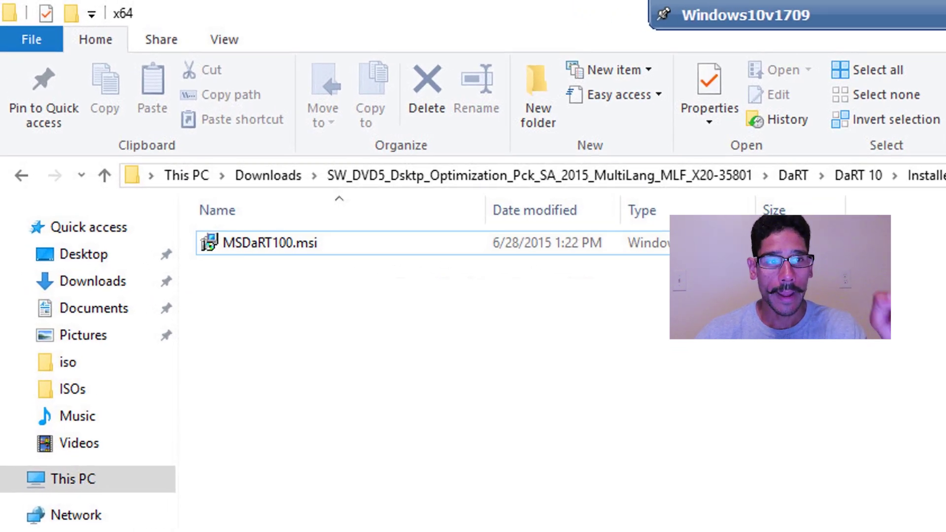
# Step: Start the MSDaRT100.msi setup wizard from the DaRT 10 x64 folder and agree to the license terms
pyautogui.rightClick(246, 244)
pyautogui.click(279, 266)
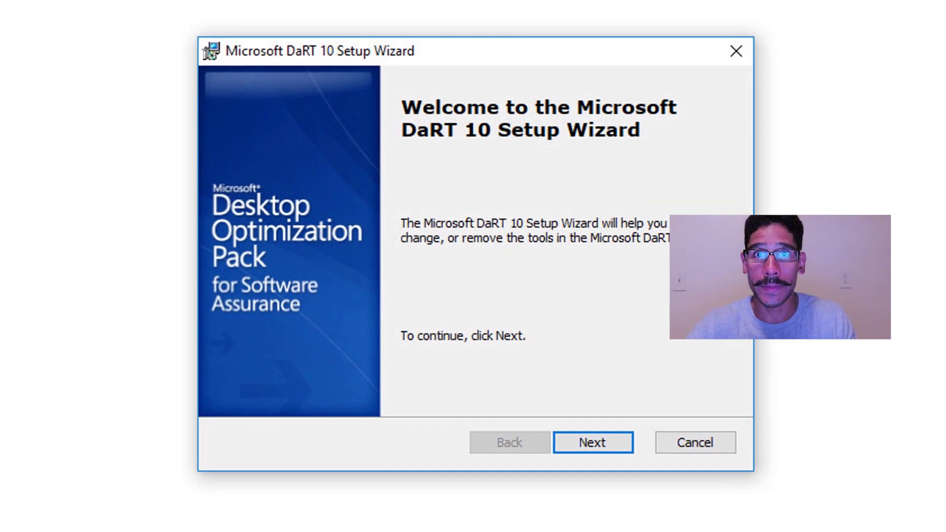
pyautogui.press('Return')
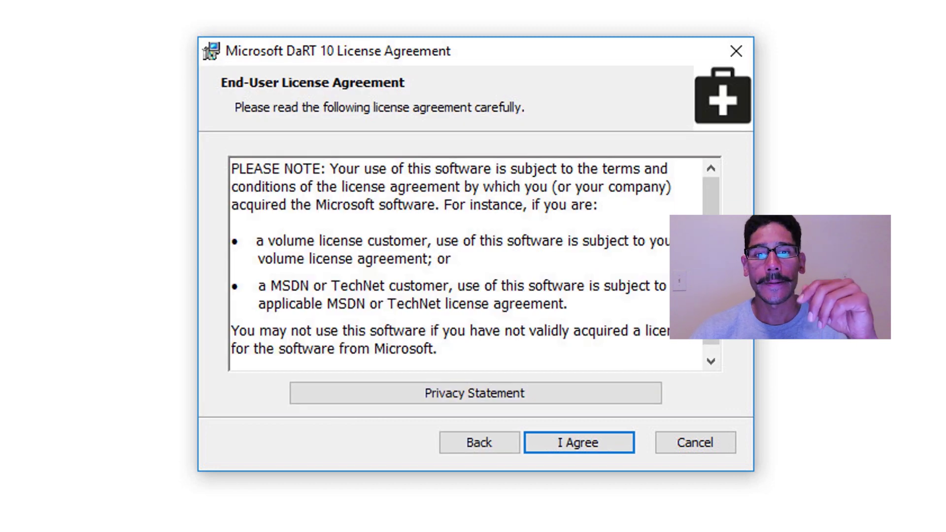
pyautogui.press('Return')
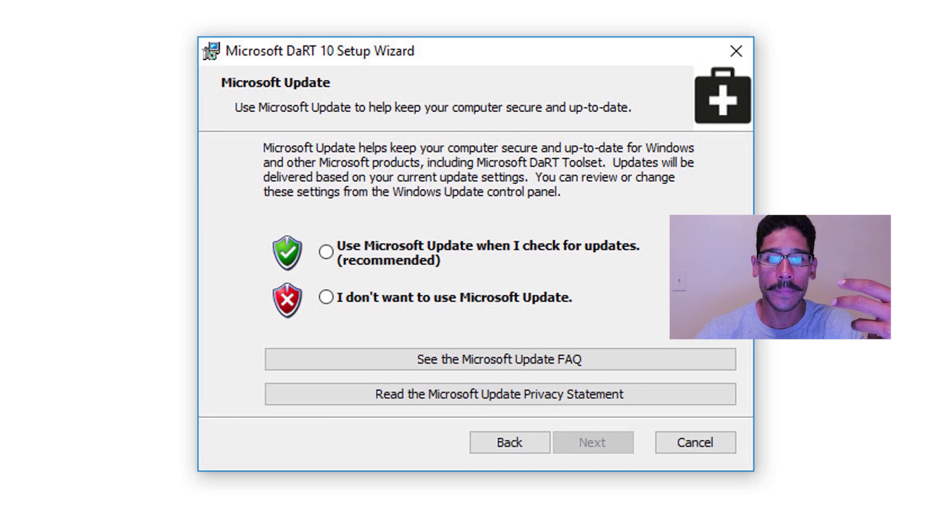
# Step: Choose to use Microsoft Update when checking for updates and install DaRT 10 in C:\Program Files\Microsoft DaRT\
pyautogui.click(326, 252)
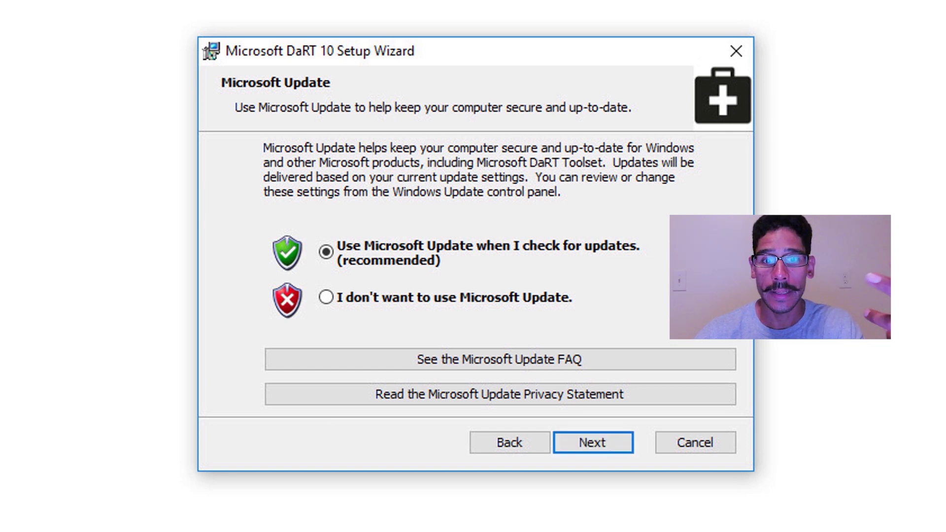
pyautogui.press('Return')
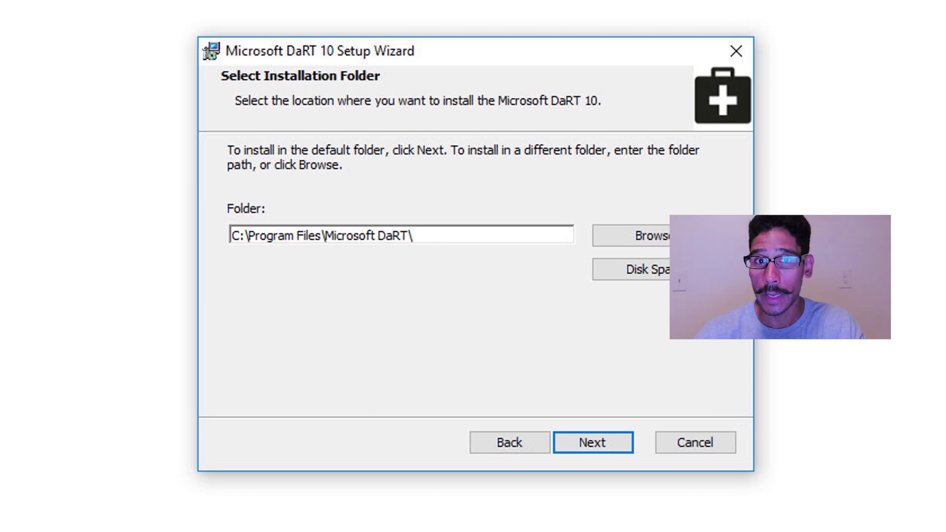
pyautogui.press('Return')
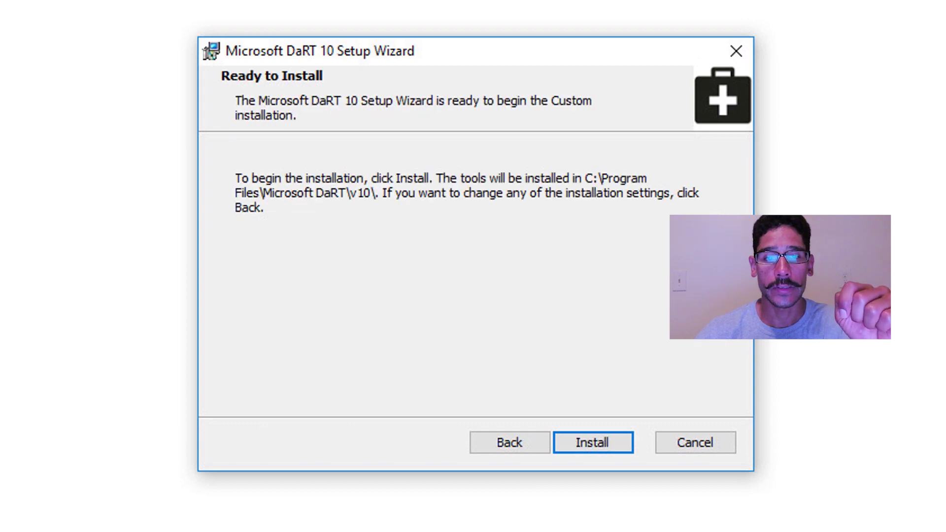
pyautogui.press('Return')
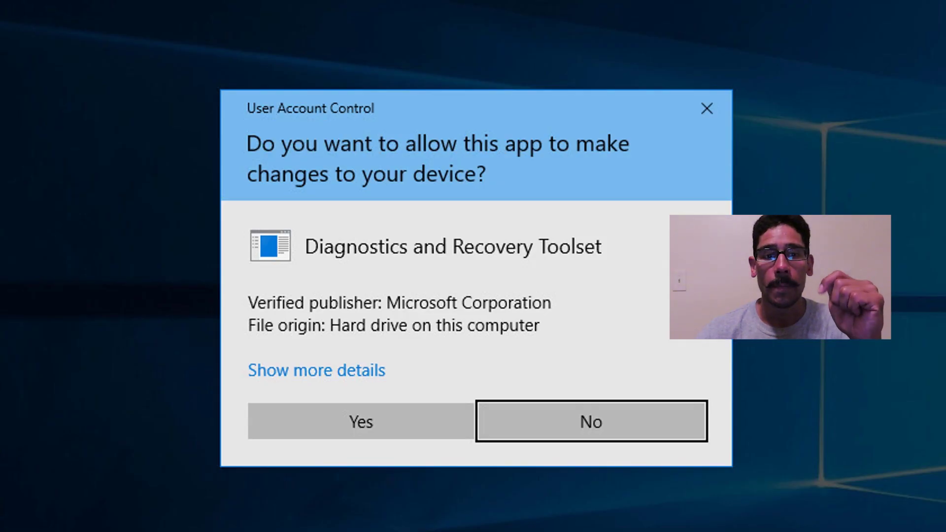